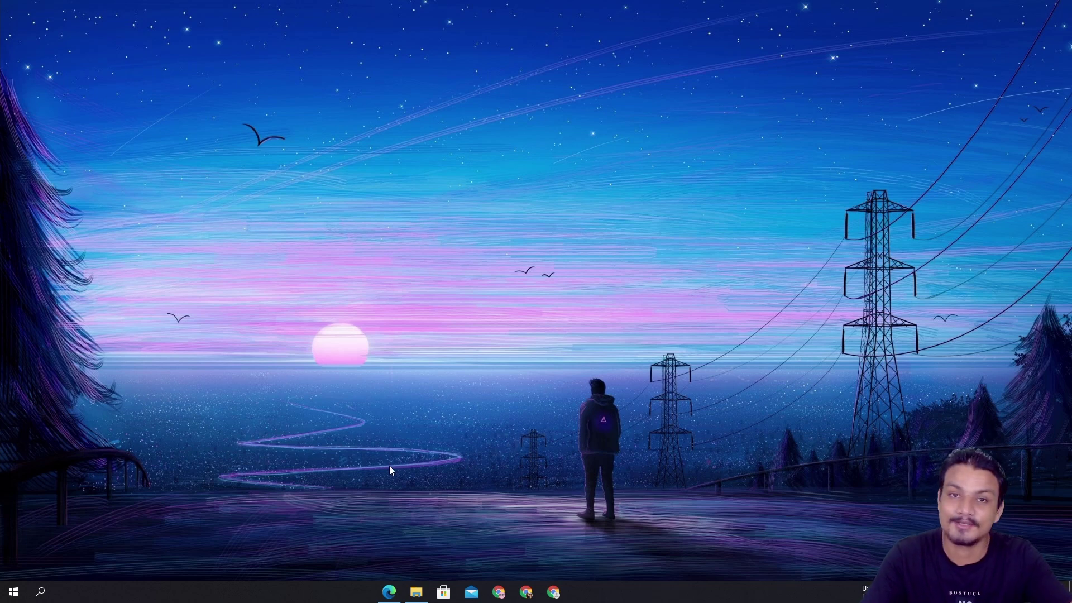
- Bring the UUP dump home page forward and scroll through the Recently added builds list
{"action": "left_click", "coordinate": [389, 591]}
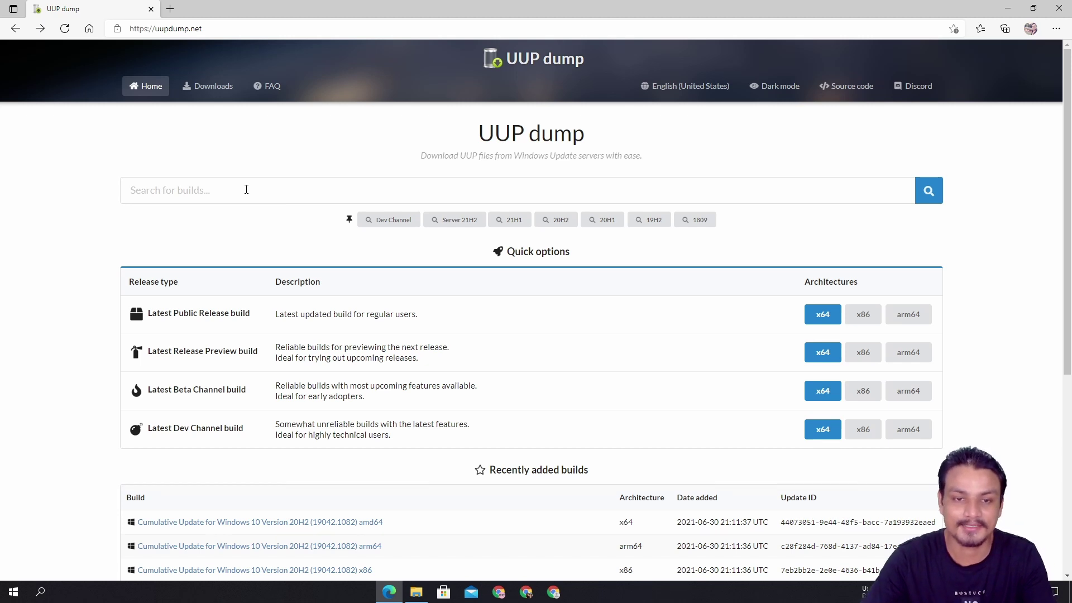
{"action": "scroll", "coordinate": [253, 192], "scroll_direction": "down", "scroll_amount": 3}
{"action": "scroll", "coordinate": [296, 201], "scroll_direction": "up", "scroll_amount": 3}
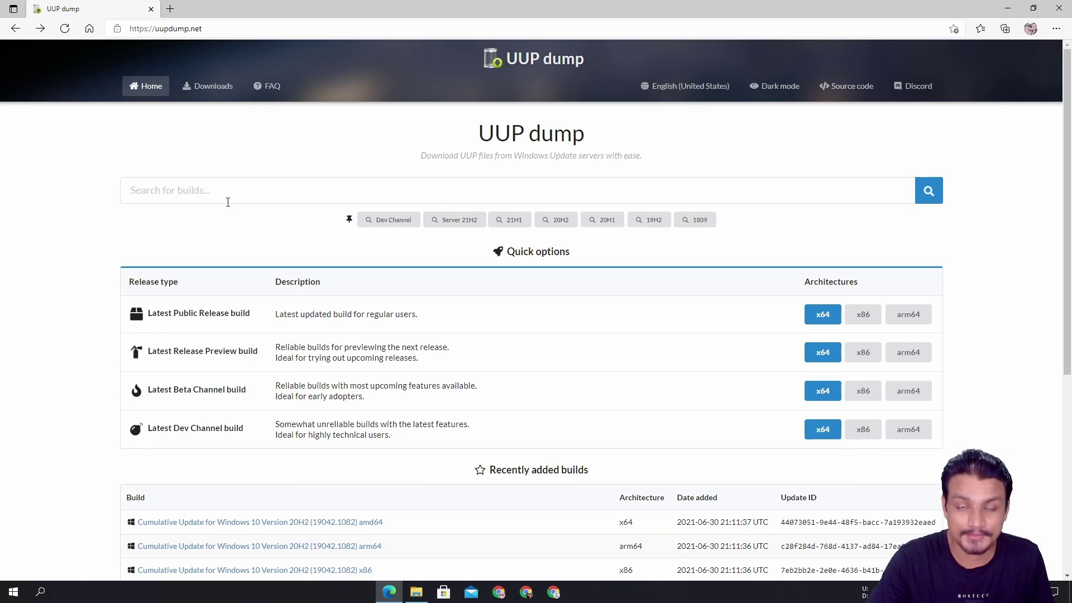
{"action": "scroll", "coordinate": [223, 202], "scroll_direction": "down", "scroll_amount": 6}
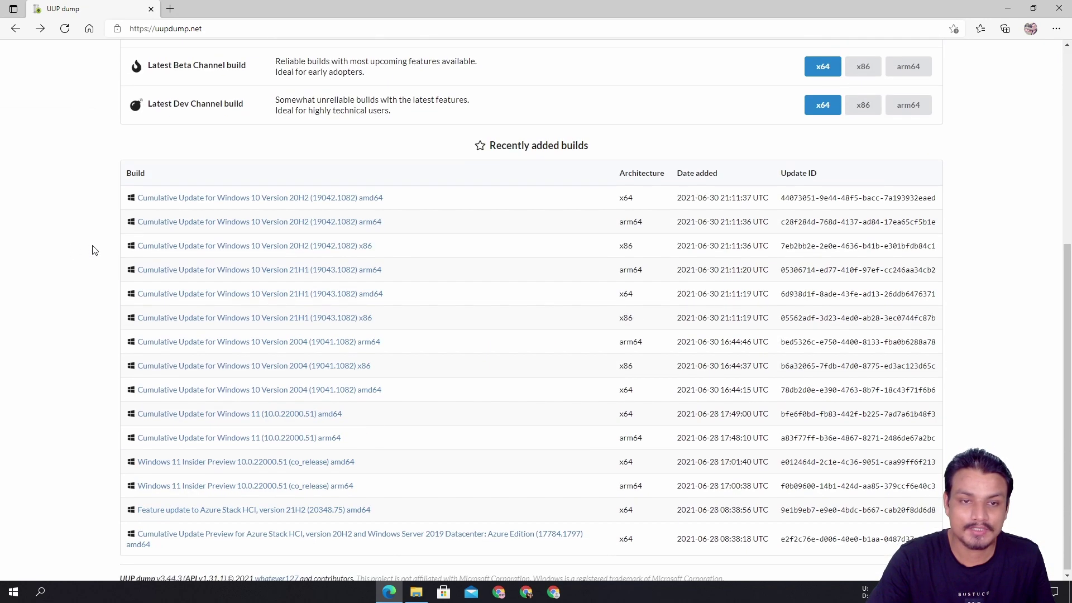
{"action": "scroll", "coordinate": [95, 246], "scroll_direction": "down", "scroll_amount": 1}
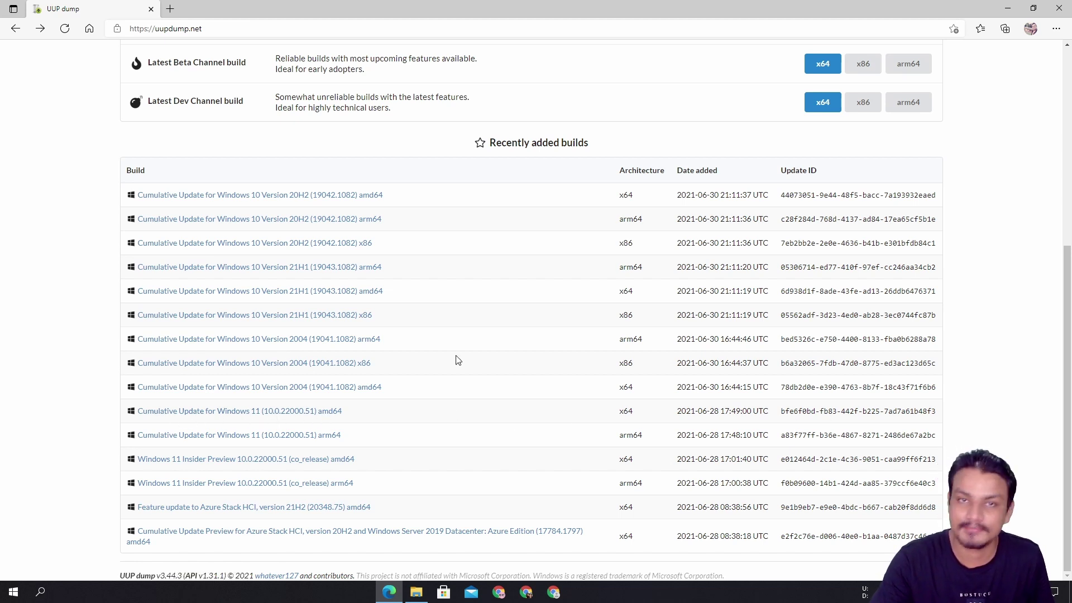
{"action": "scroll", "coordinate": [455, 288], "scroll_direction": "up", "scroll_amount": 5}
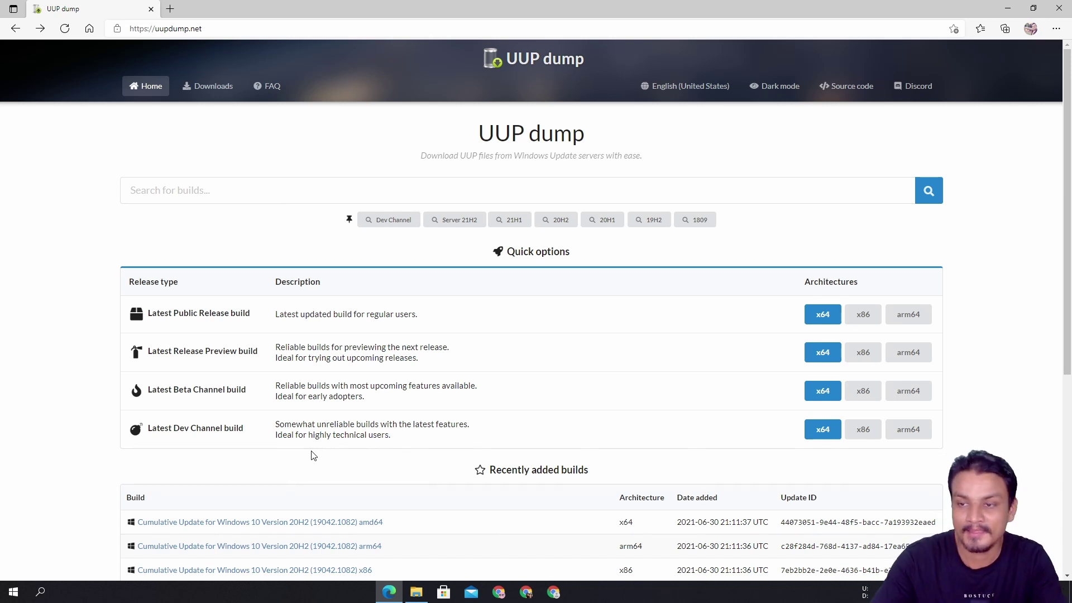
- Fetch the latest Dev Channel build for x64, finding Windows 11 10.0.22000.51 amd64
{"action": "left_click_drag", "start_coordinate": [803, 283], "coordinate": [864, 282]}
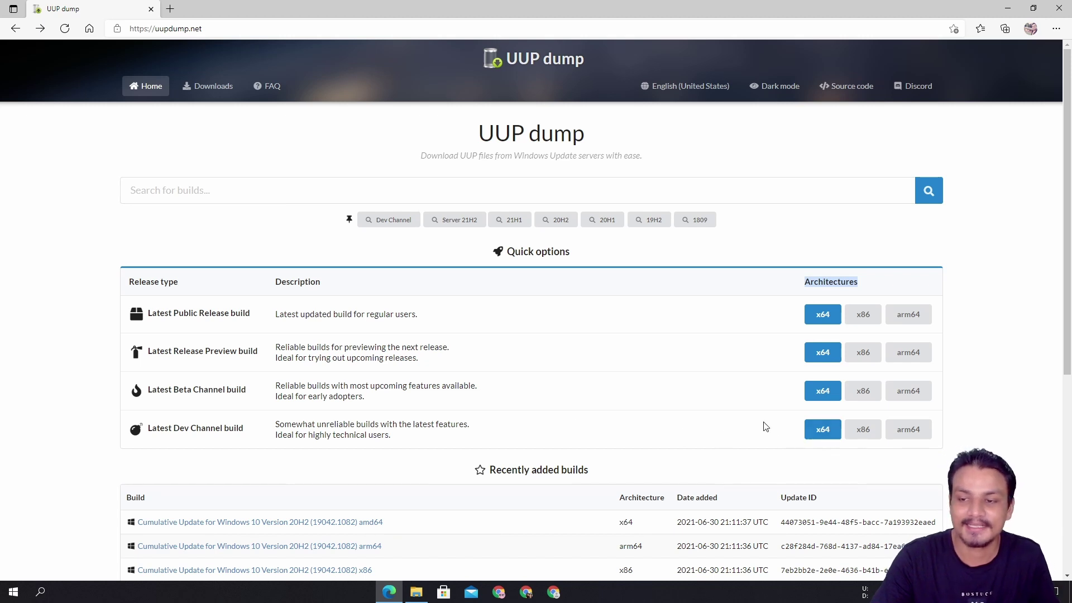
{"action": "left_click", "coordinate": [822, 433]}
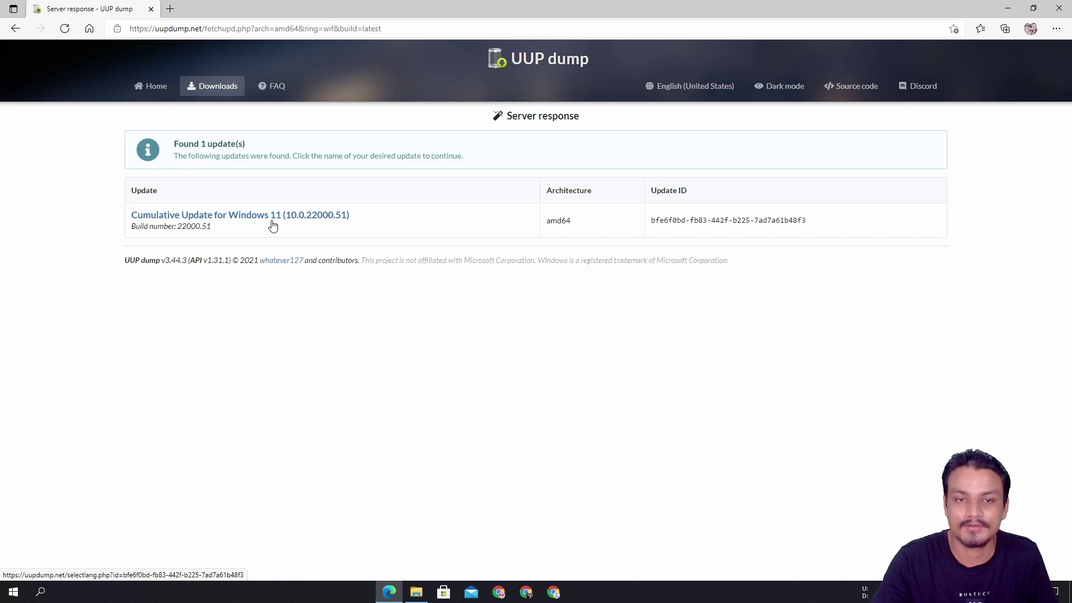
- Open the Windows 11 10.0.22000.51 update and continue with English (United States)
{"action": "left_click", "coordinate": [240, 218]}
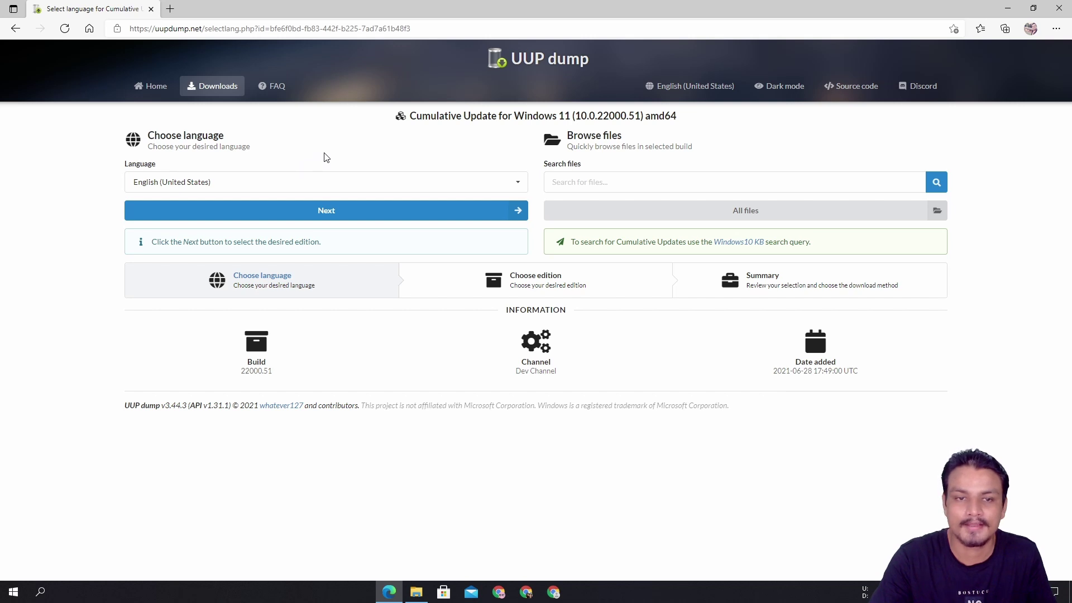
{"action": "left_click", "coordinate": [325, 217]}
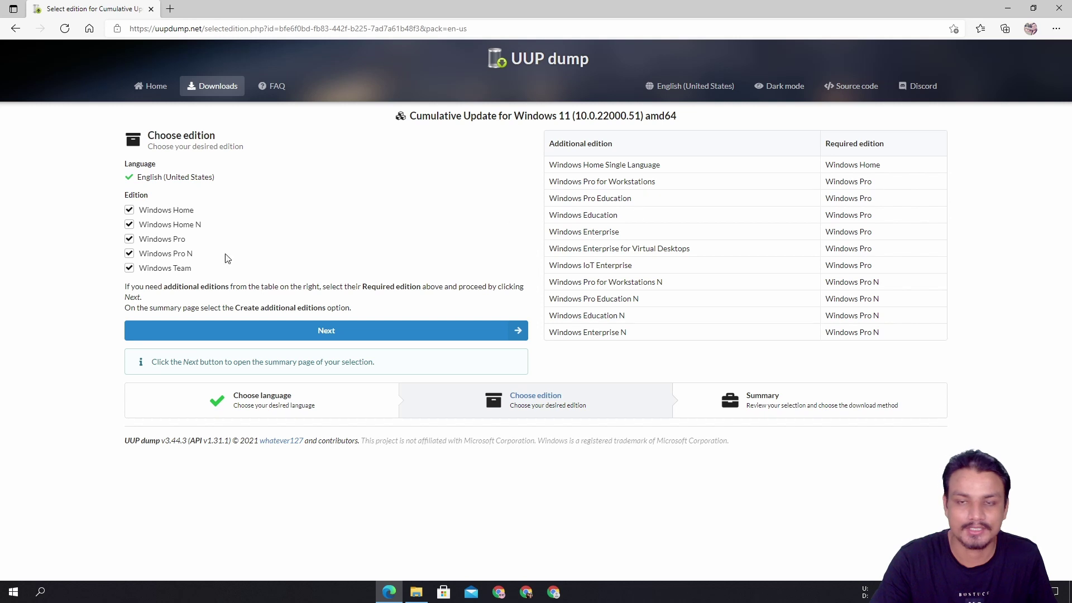
- Create the 22000.51 'Download and convert to ISO' package and show the zip in Downloads
{"action": "left_click", "coordinate": [327, 333]}
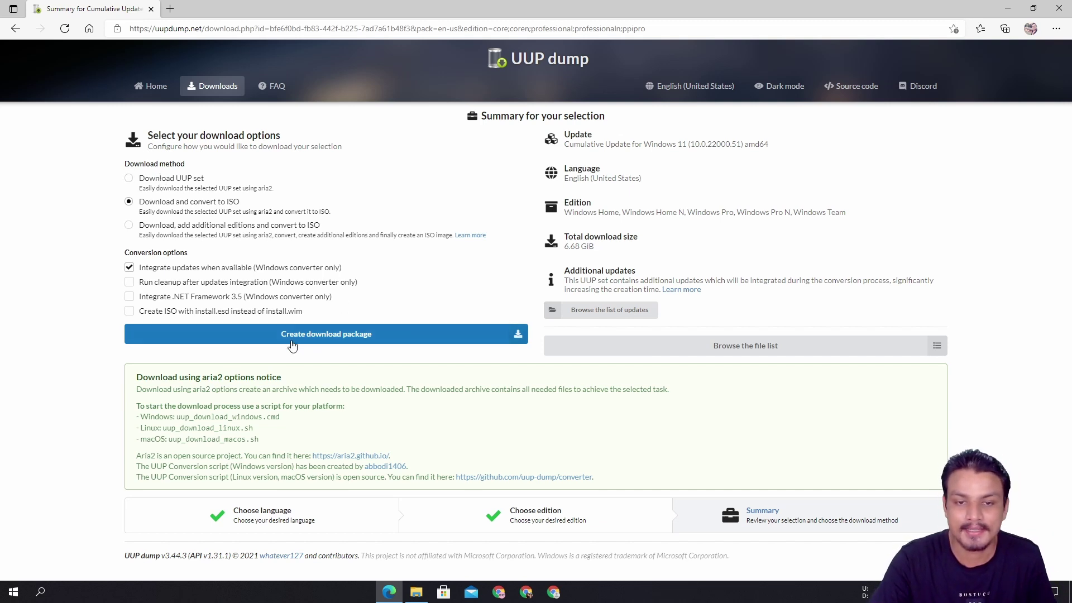
{"action": "left_click", "coordinate": [358, 335]}
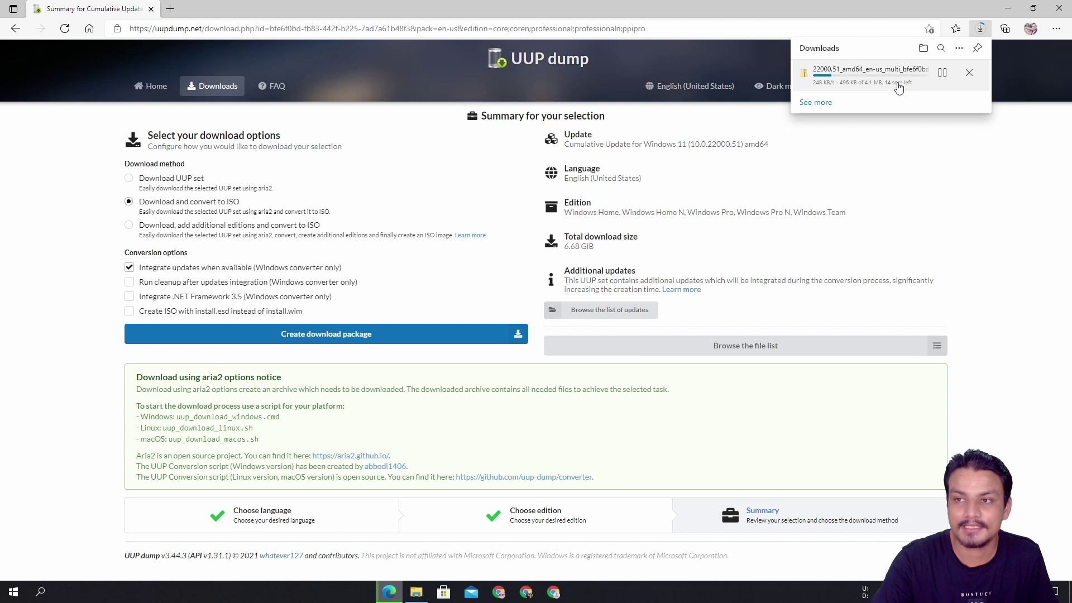
{"action": "left_click", "coordinate": [942, 73]}
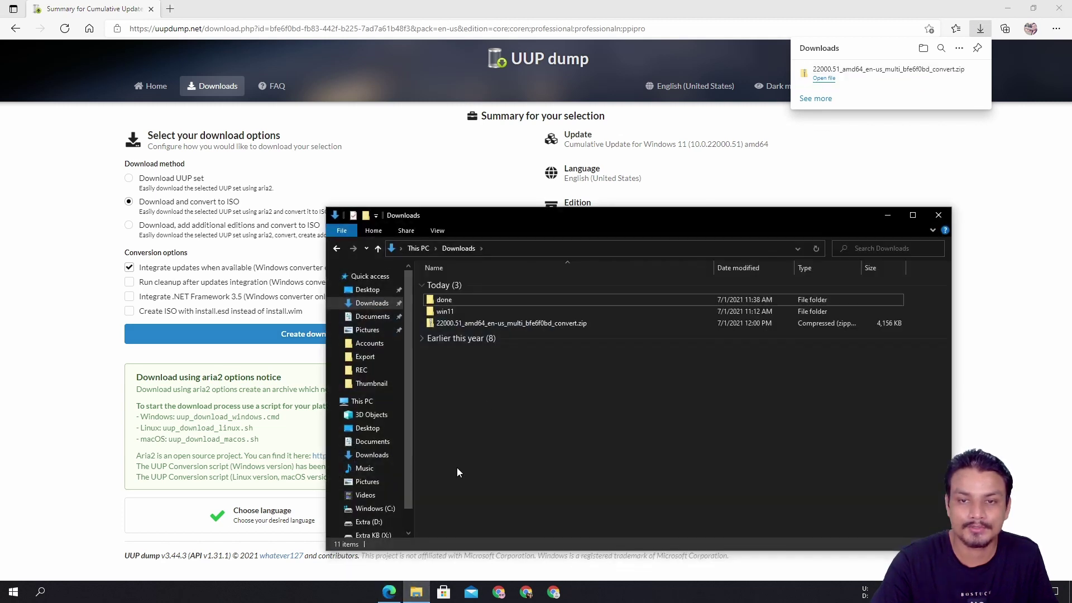
- Extract 22000.51_amd64_en-us_multi_bfe6f0bd_convert.zip with 7-Zip to its own folder and open it
{"action": "left_click", "coordinate": [518, 326]}
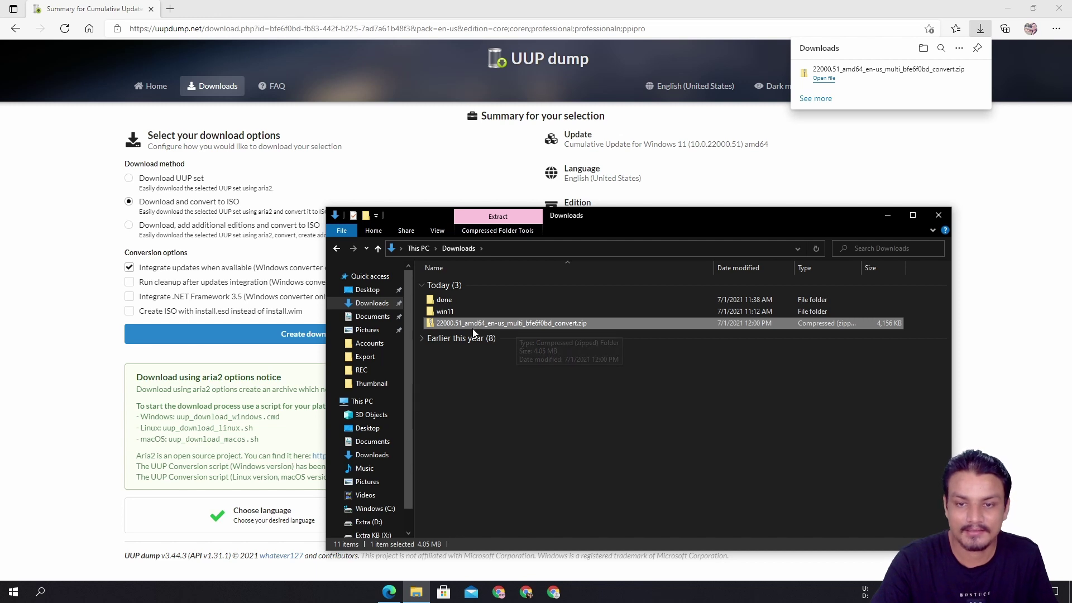
{"action": "right_click", "coordinate": [463, 322]}
{"action": "mouse_move", "coordinate": [604, 120]}
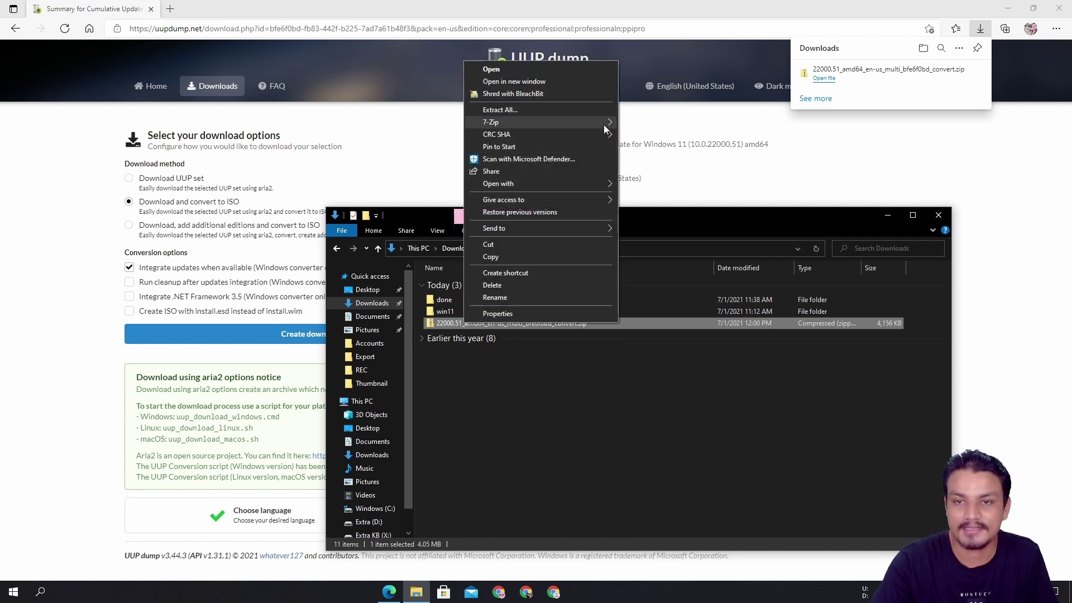
{"action": "left_click", "coordinate": [696, 174]}
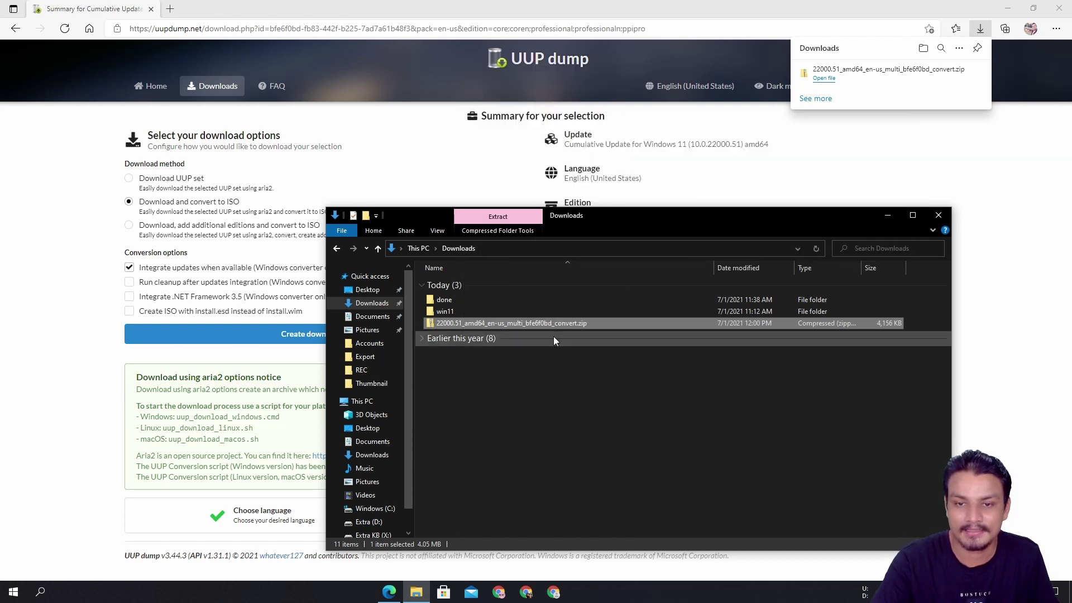
{"action": "left_click", "coordinate": [492, 334]}
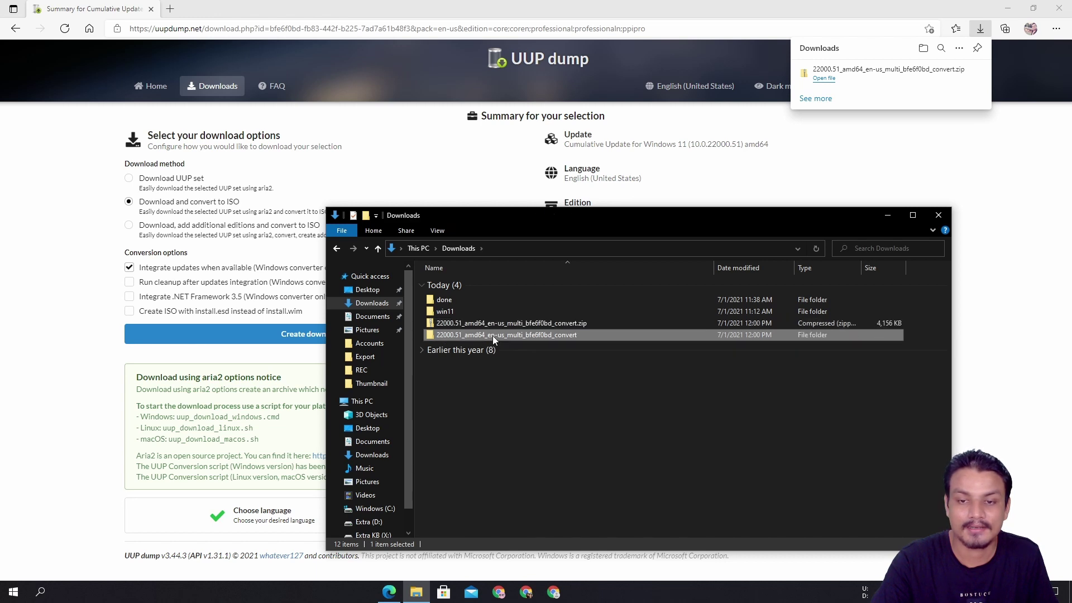
{"action": "double_click", "coordinate": [521, 334]}
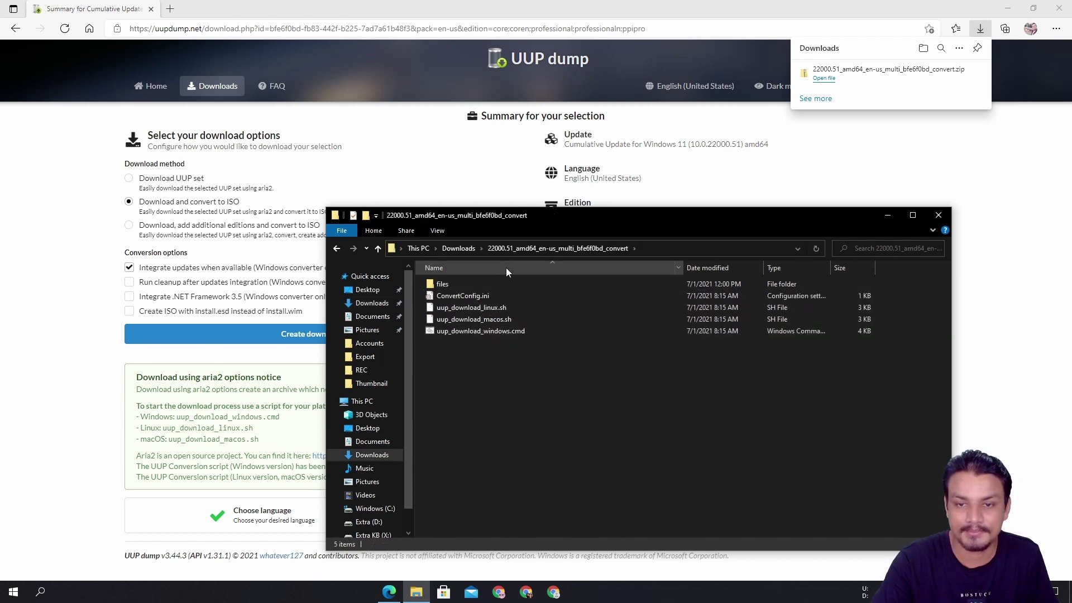
- Compare the Windows, macOS and Linux download scripts, then run uup_download_windows.cmd
{"action": "left_click", "coordinate": [508, 331]}
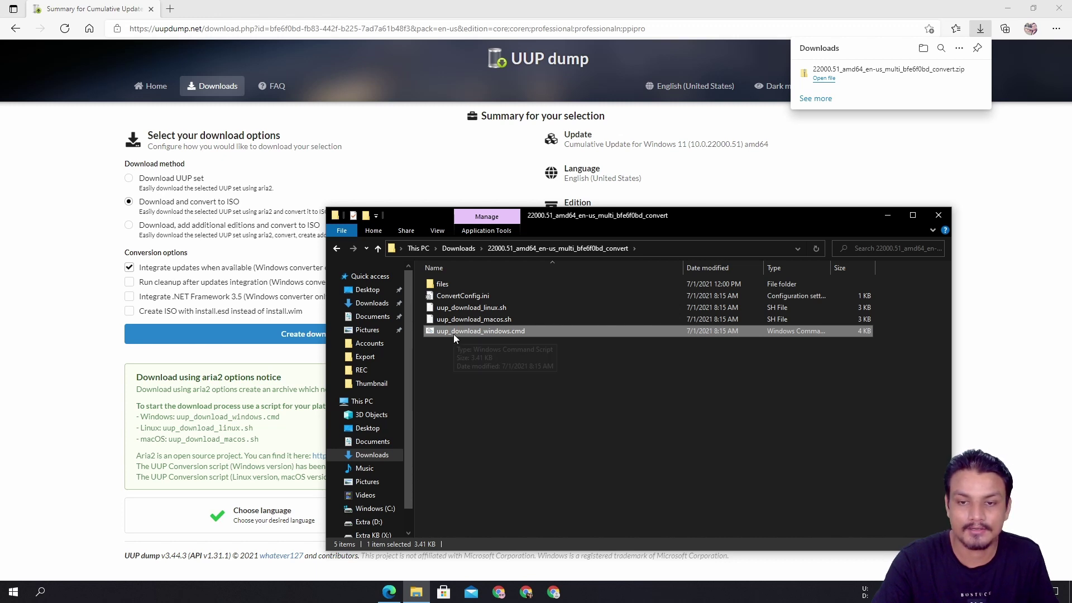
{"action": "left_click", "coordinate": [498, 322]}
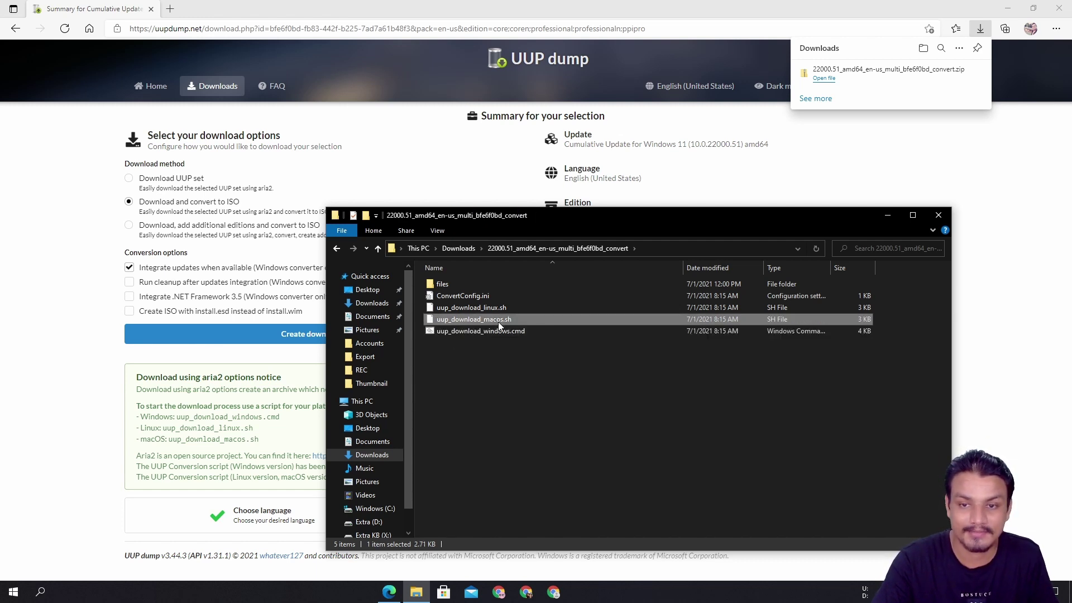
{"action": "left_click", "coordinate": [464, 310]}
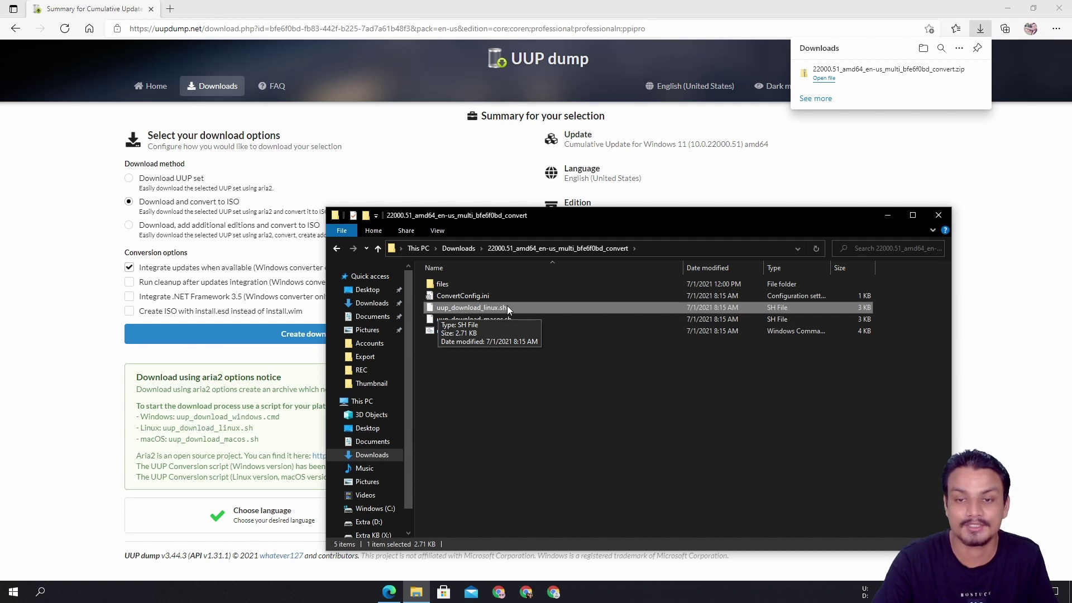
{"action": "left_click", "coordinate": [500, 330]}
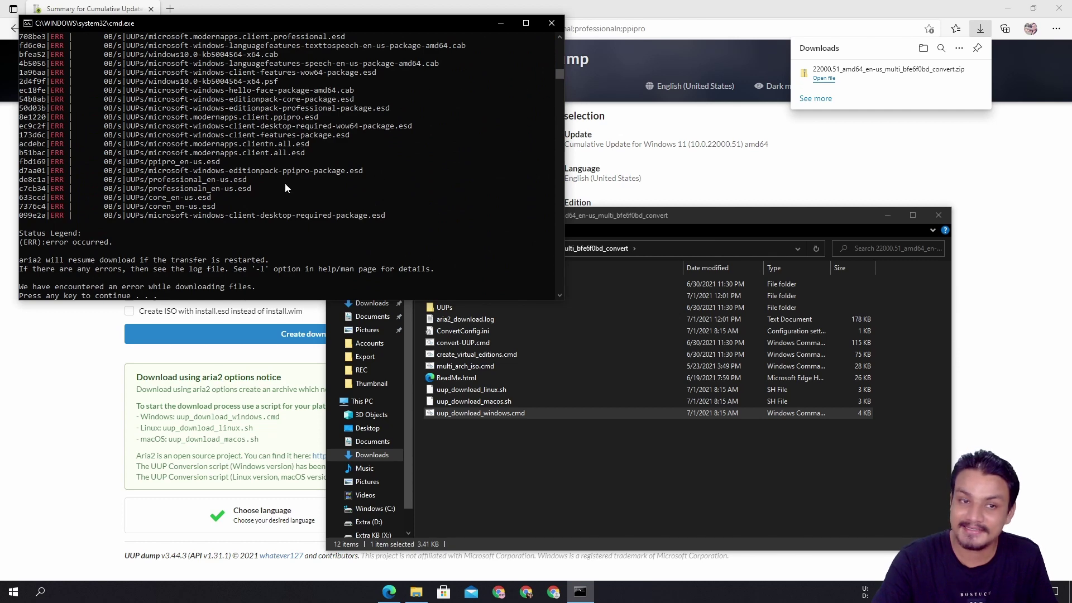
- Review the failed aria2 403 download log and close the Command Prompt window
{"action": "scroll", "coordinate": [283, 194], "scroll_direction": "down", "scroll_amount": 5}
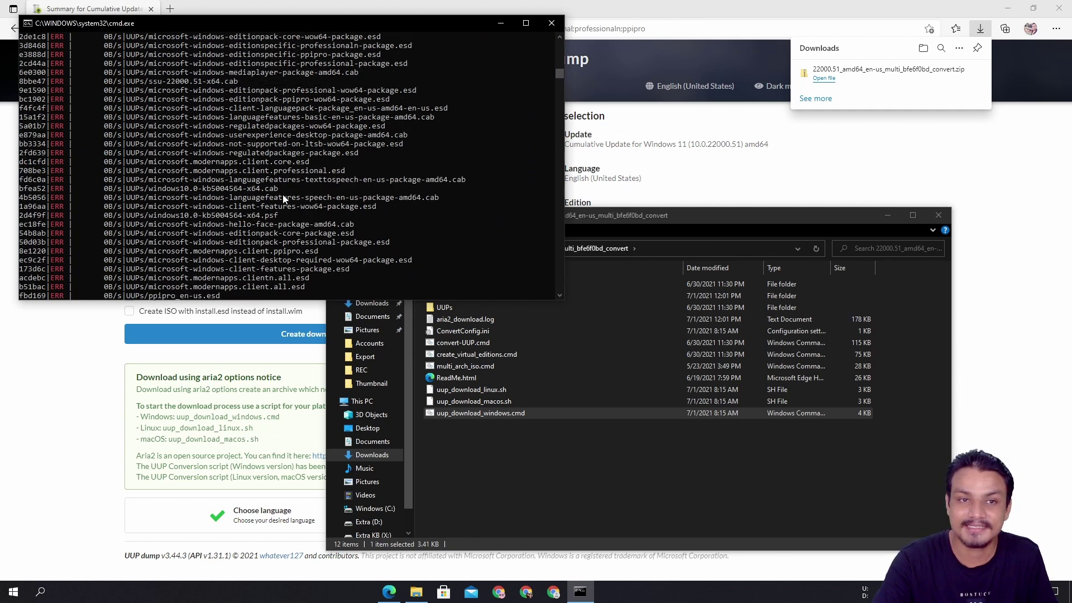
{"action": "scroll", "coordinate": [283, 197], "scroll_direction": "up", "scroll_amount": 12}
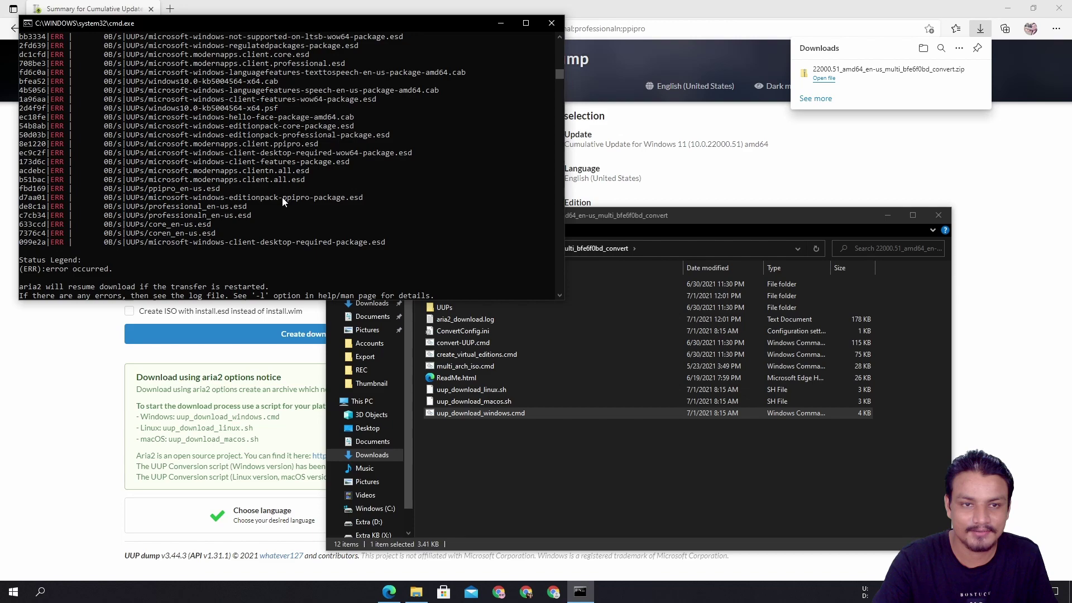
{"action": "left_click_drag", "start_coordinate": [558, 71], "coordinate": [559, 49]}
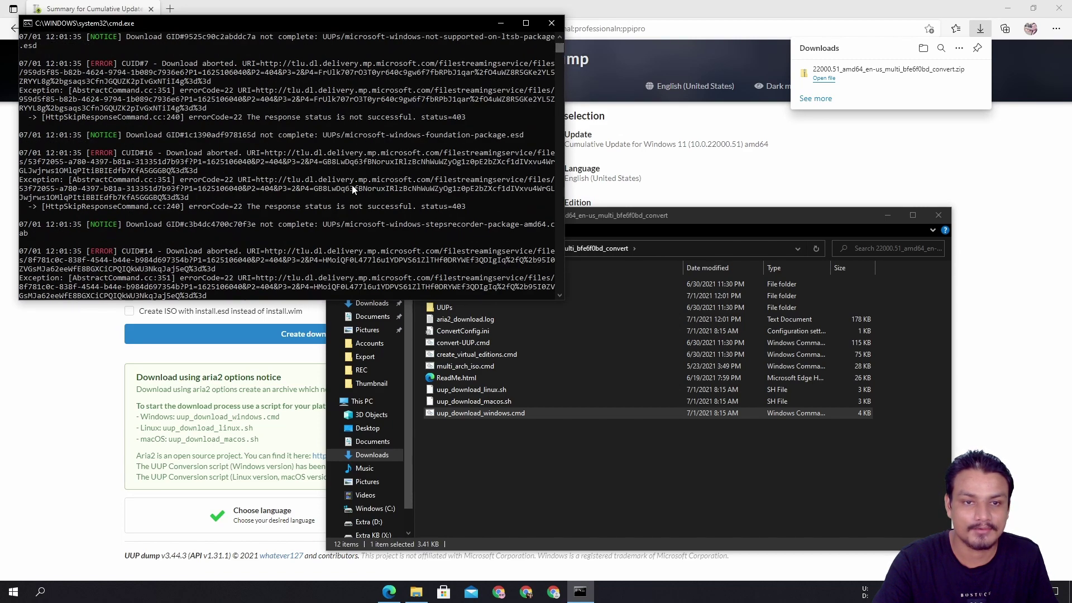
{"action": "scroll", "coordinate": [364, 182], "scroll_direction": "up", "scroll_amount": 2}
{"action": "scroll", "coordinate": [366, 182], "scroll_direction": "up", "scroll_amount": 5}
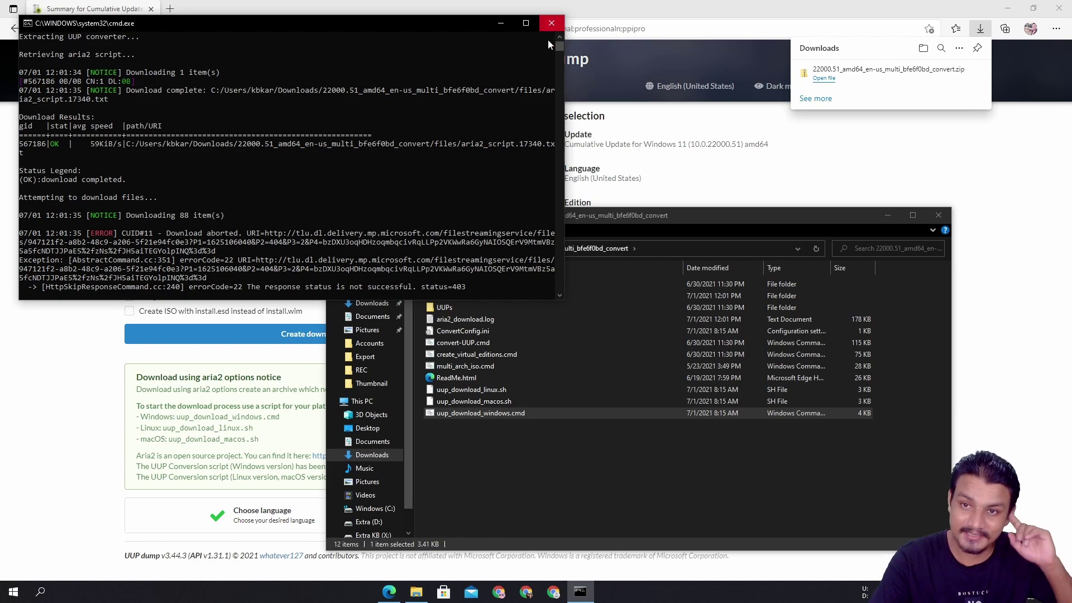
{"action": "mouse_move", "coordinate": [558, 61]}
{"action": "left_mouse_down"}
{"action": "mouse_move", "coordinate": [559, 88]}
{"action": "mouse_move", "coordinate": [558, 73]}
{"action": "left_mouse_up"}
{"action": "left_click", "coordinate": [552, 23]}
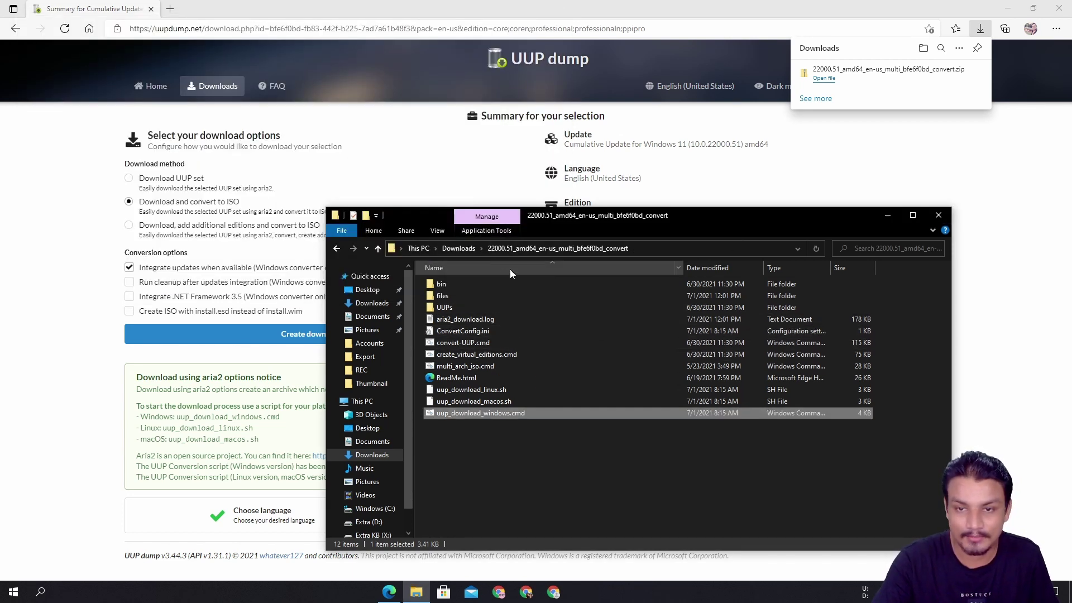
- Inspect the 5.01 GB Windows 11 ISO in done's convert folder, widening the Name column, then return to Downloads
{"action": "left_click", "coordinate": [458, 248]}
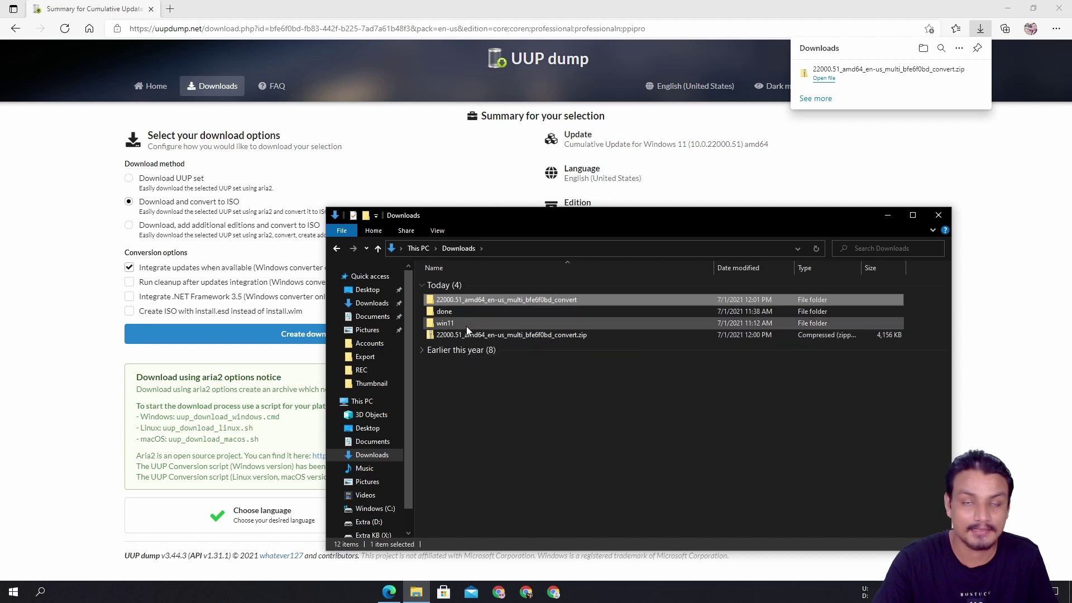
{"action": "double_click", "coordinate": [473, 312]}
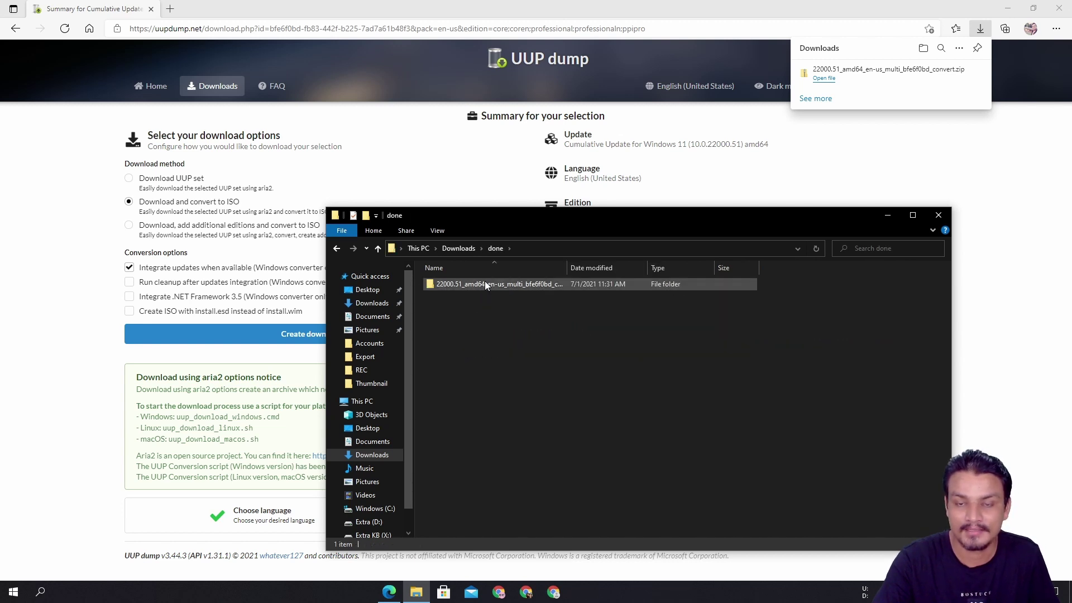
{"action": "double_click", "coordinate": [484, 282]}
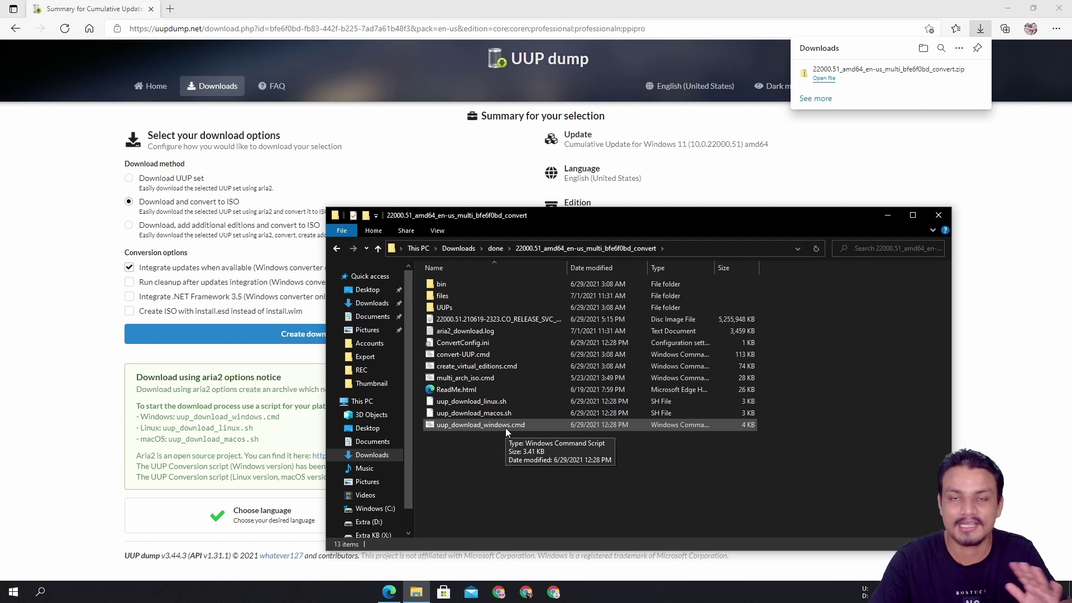
{"action": "left_click", "coordinate": [486, 320]}
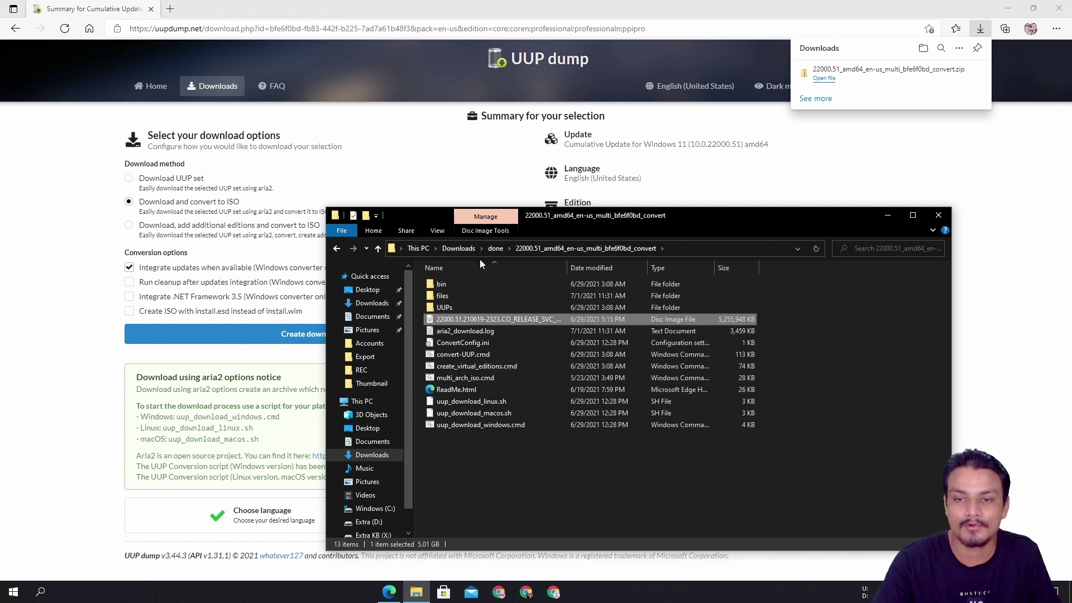
{"action": "left_click", "coordinate": [495, 248]}
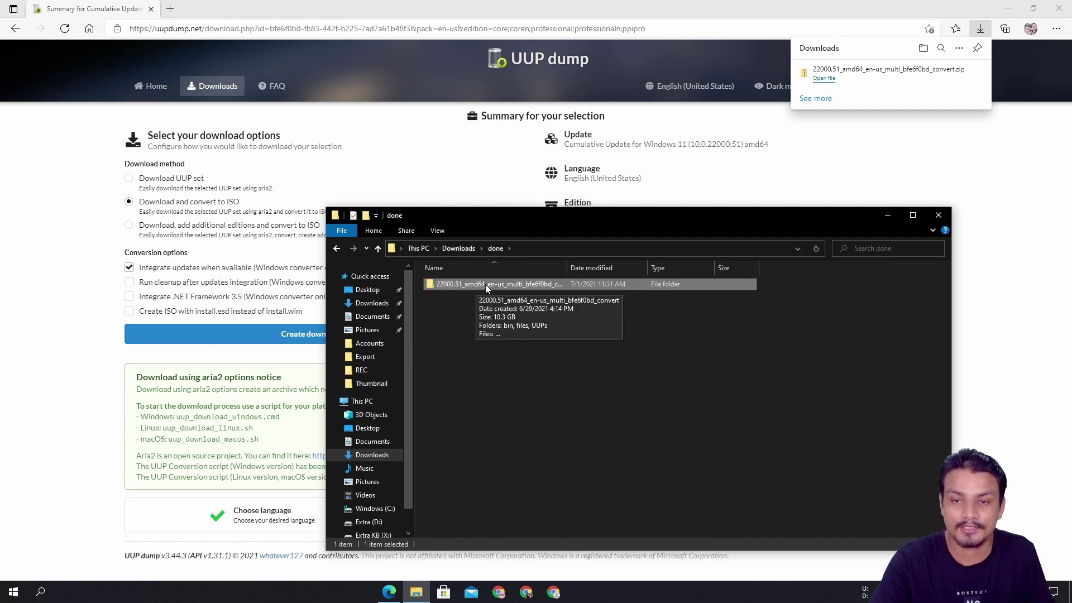
{"action": "double_click", "coordinate": [484, 284]}
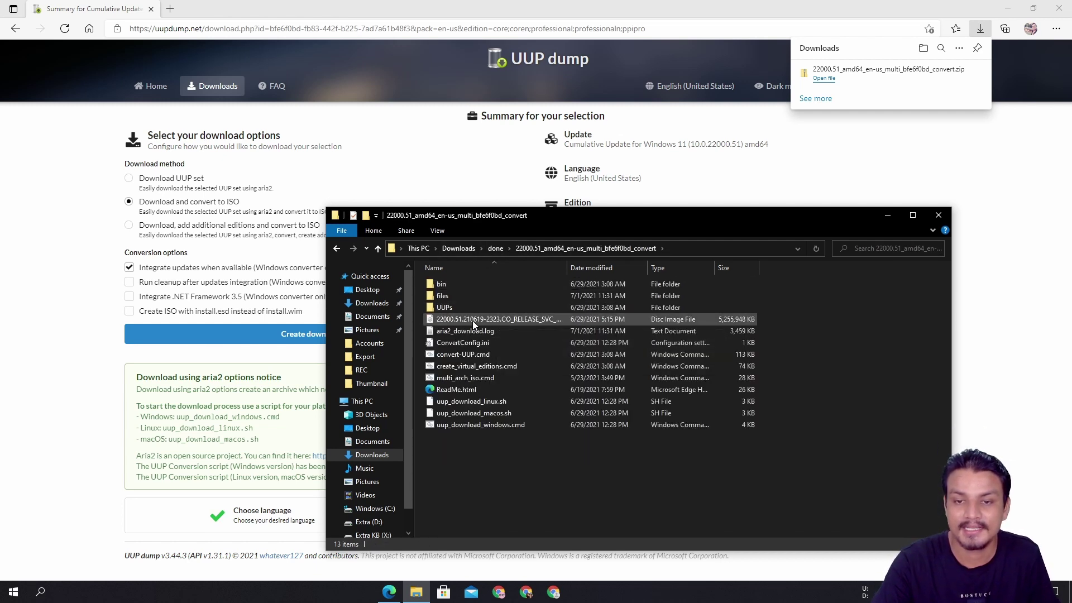
{"action": "left_click", "coordinate": [465, 319]}
{"action": "left_click_drag", "start_coordinate": [567, 268], "coordinate": [704, 267]}
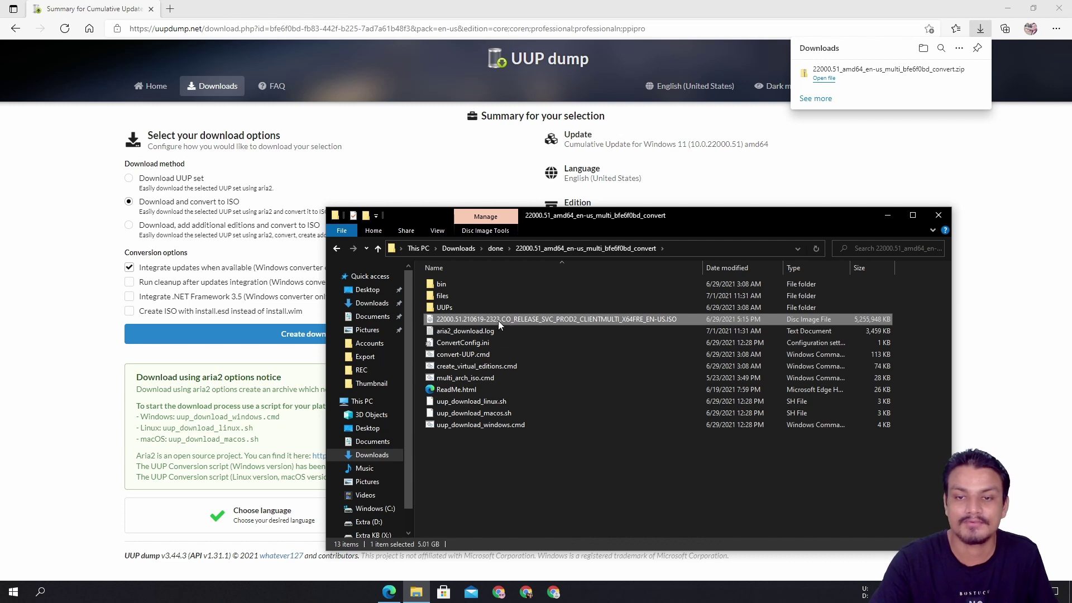
{"action": "left_click", "coordinate": [455, 249]}
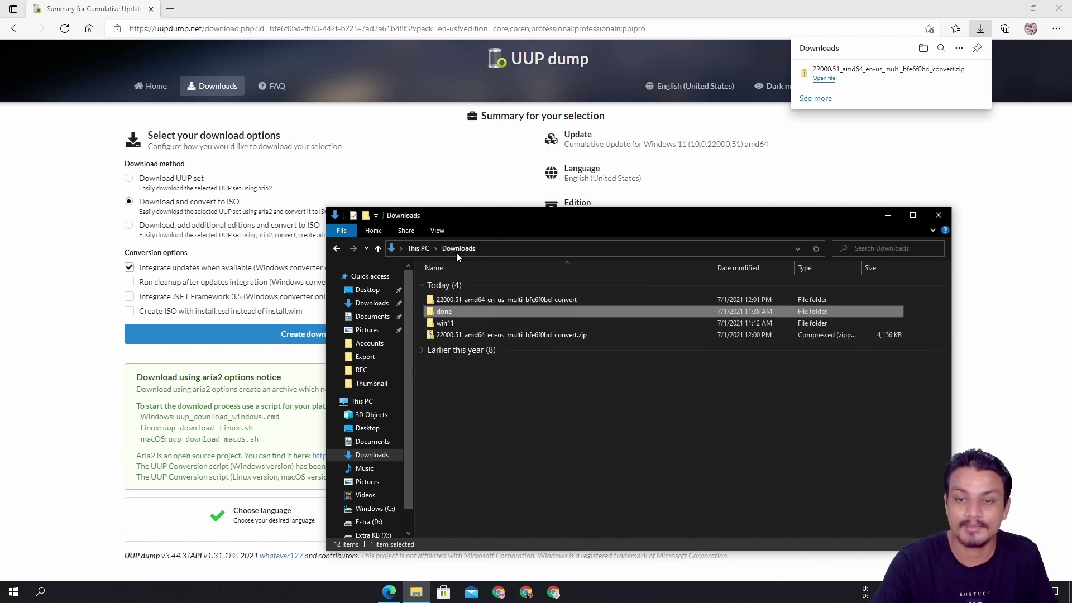
- Rerun uup_download_windows.cmd from the convert folder, review its errors, and minimize the console
{"action": "double_click", "coordinate": [494, 299]}
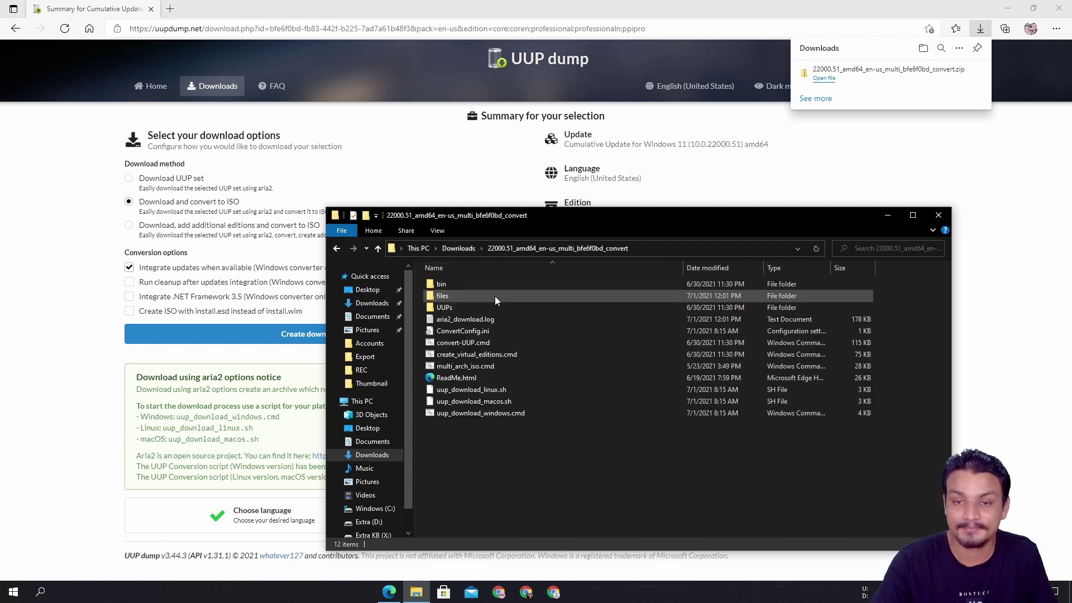
{"action": "double_click", "coordinate": [491, 413]}
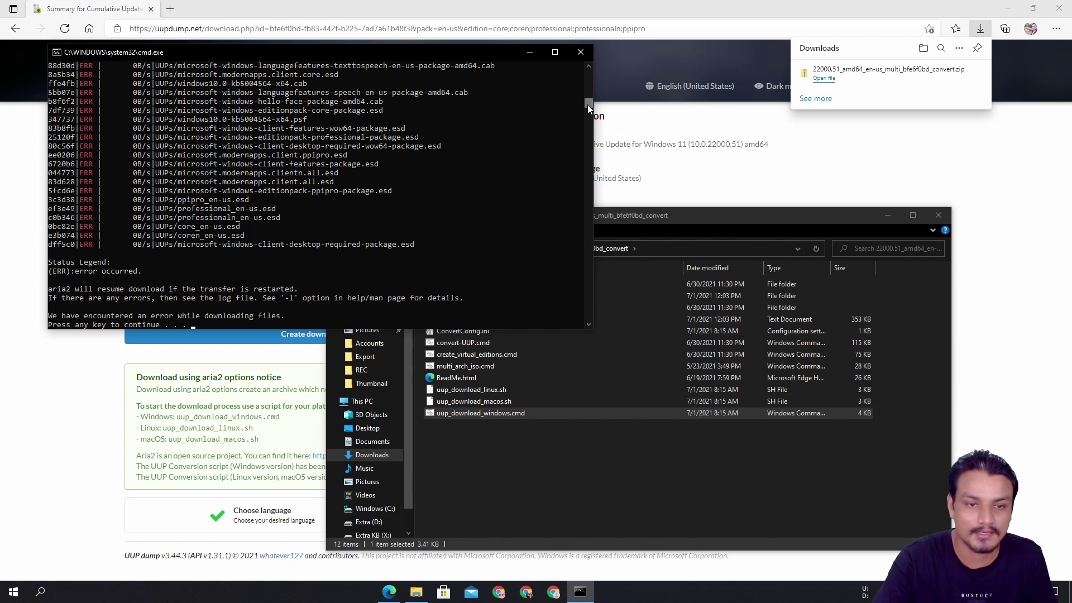
{"action": "scroll", "coordinate": [290, 285], "scroll_direction": "down", "scroll_amount": 1}
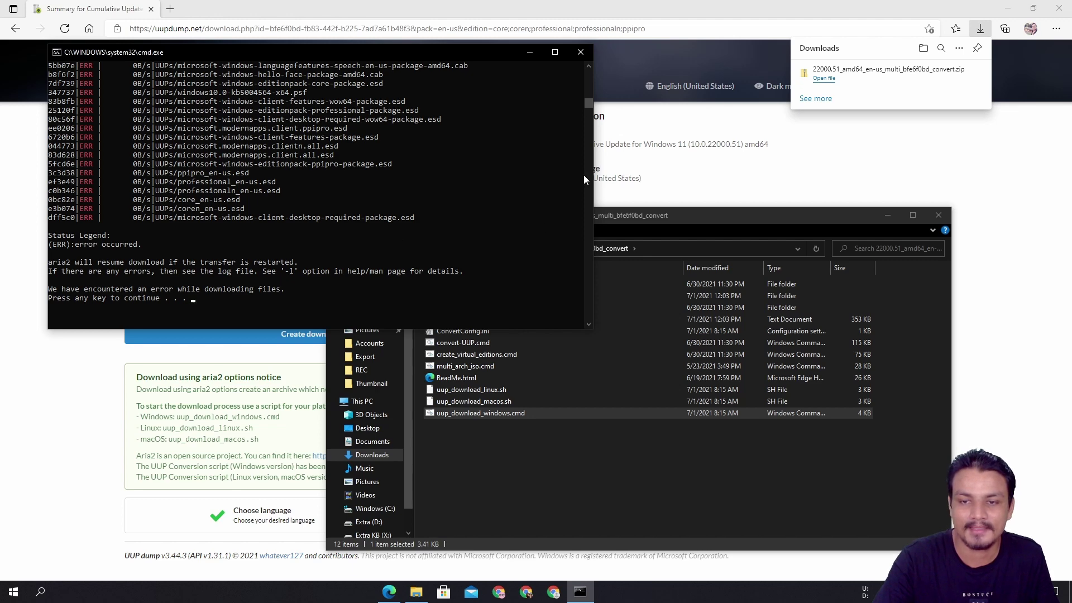
{"action": "left_click", "coordinate": [530, 55]}
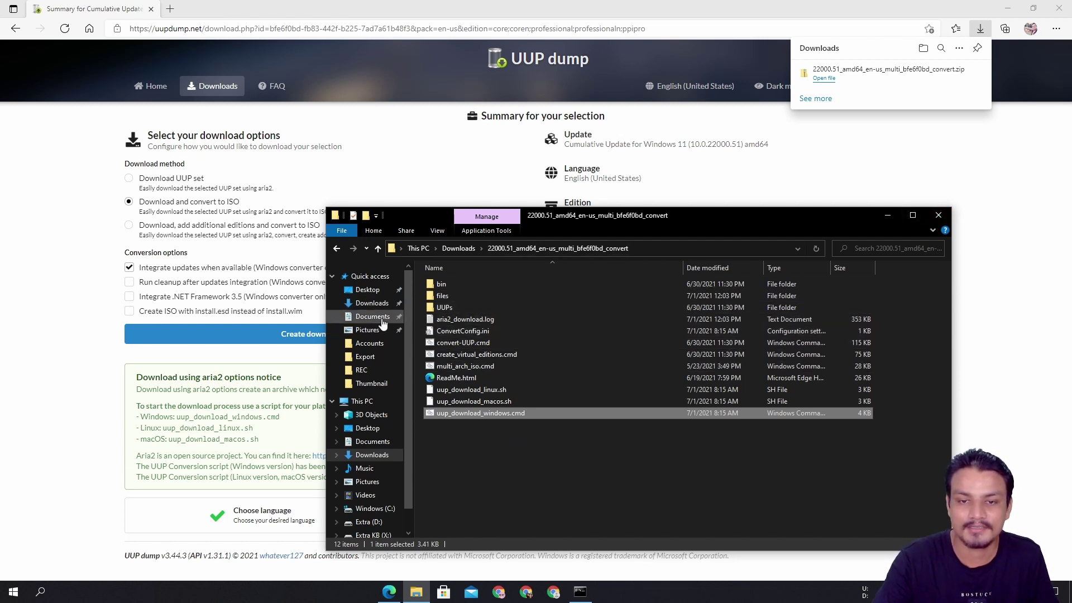
- Recheck the ISO in done's convert folder, go back to Downloads, and close File Explorer
{"action": "left_click", "coordinate": [372, 302]}
{"action": "double_click", "coordinate": [492, 317]}
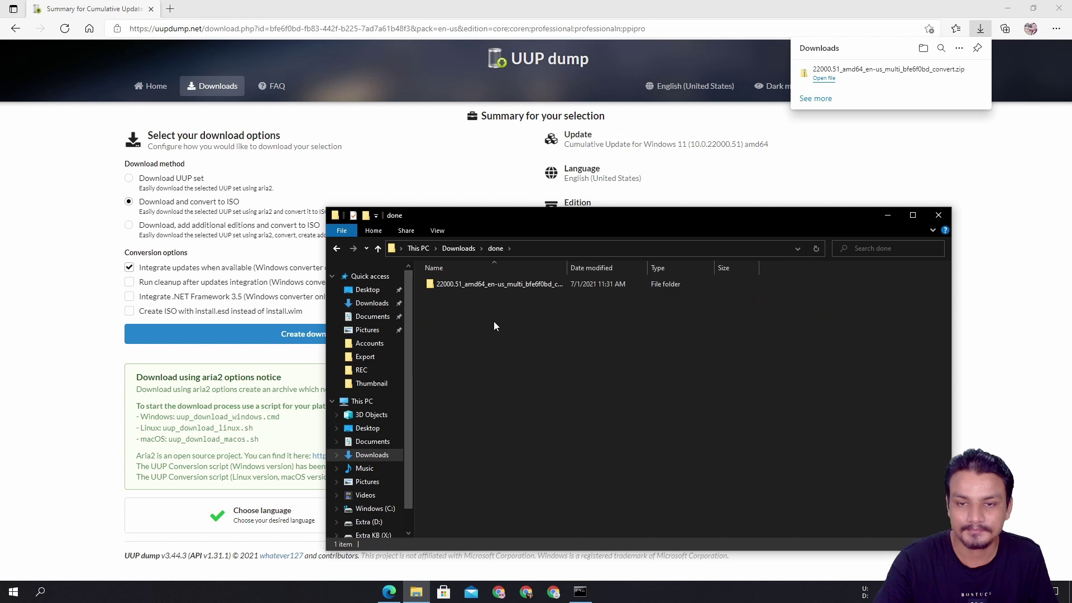
{"action": "double_click", "coordinate": [520, 285]}
{"action": "left_click", "coordinate": [515, 319]}
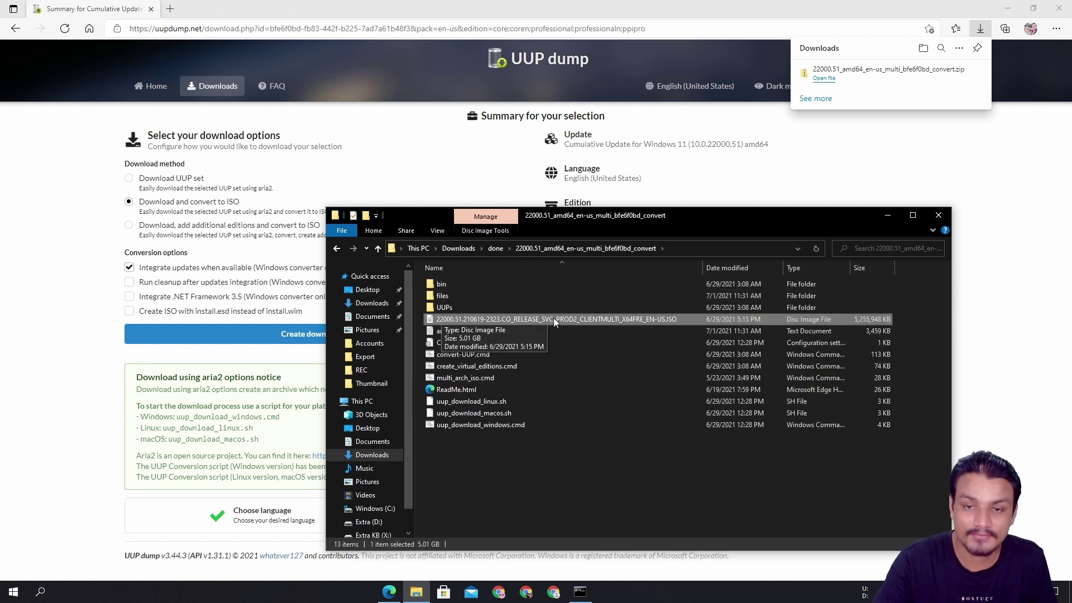
{"action": "left_click", "coordinate": [337, 250]}
{"action": "left_click", "coordinate": [337, 250]}
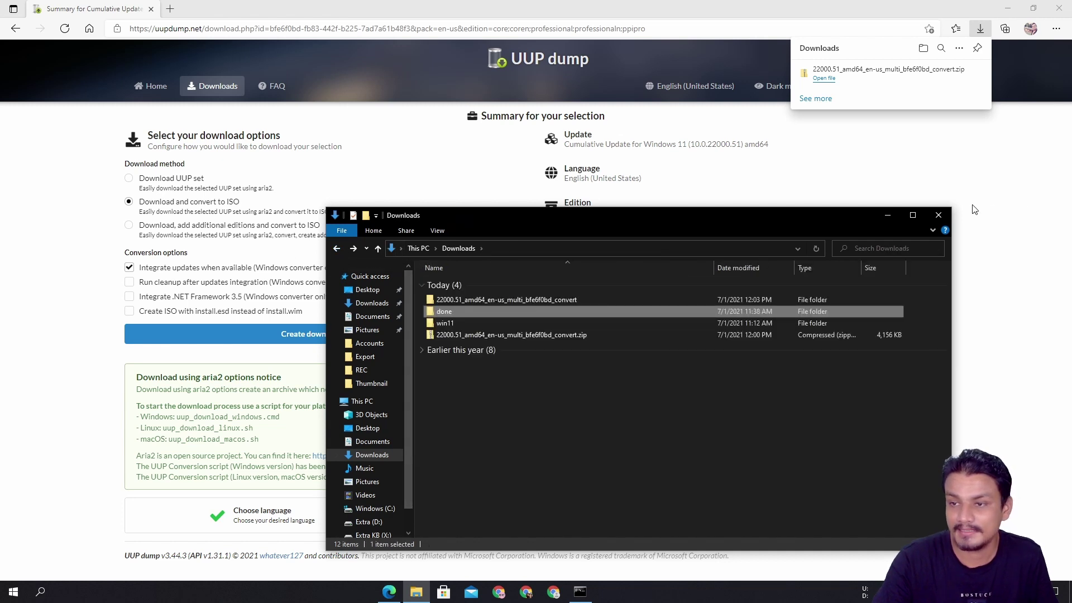
{"action": "left_click", "coordinate": [938, 217]}
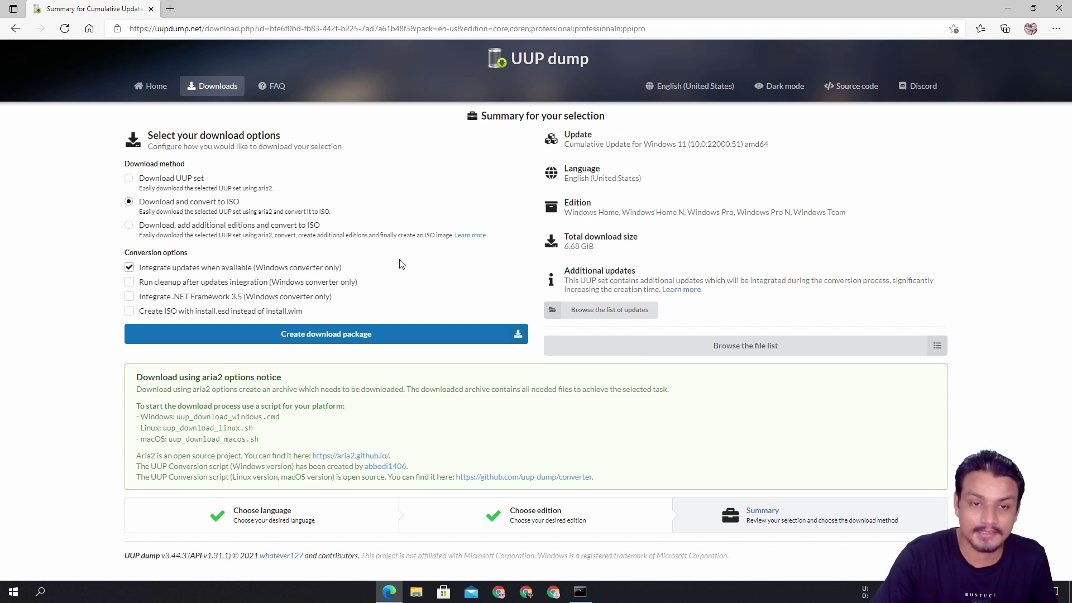
- Toggle 'Integrate updates when available' off, on, then off, leaving all conversion options unchecked
{"action": "left_click", "coordinate": [129, 268]}
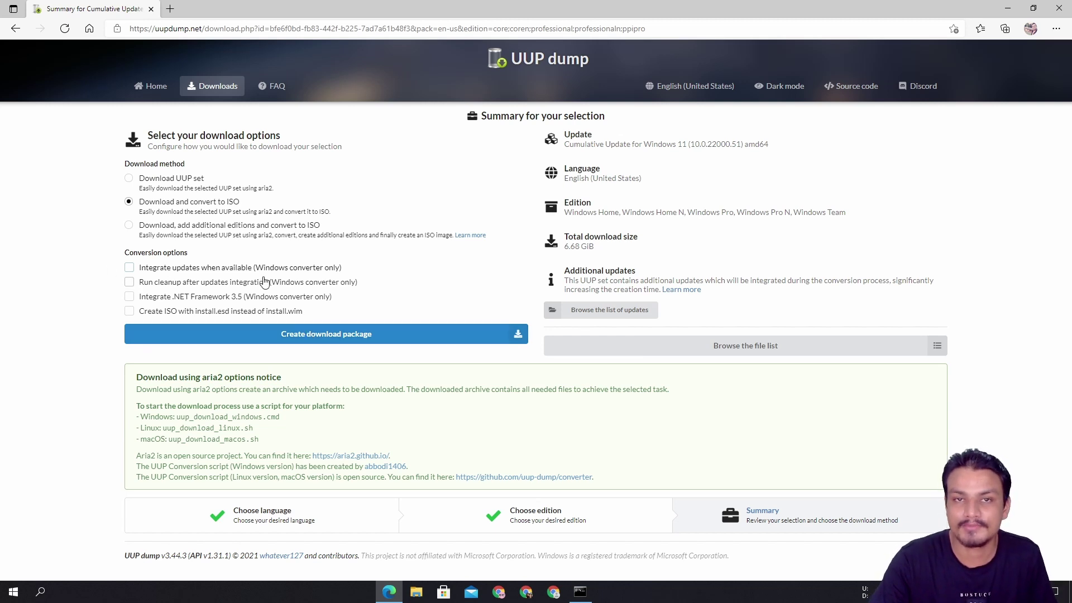
{"action": "left_click", "coordinate": [129, 269]}
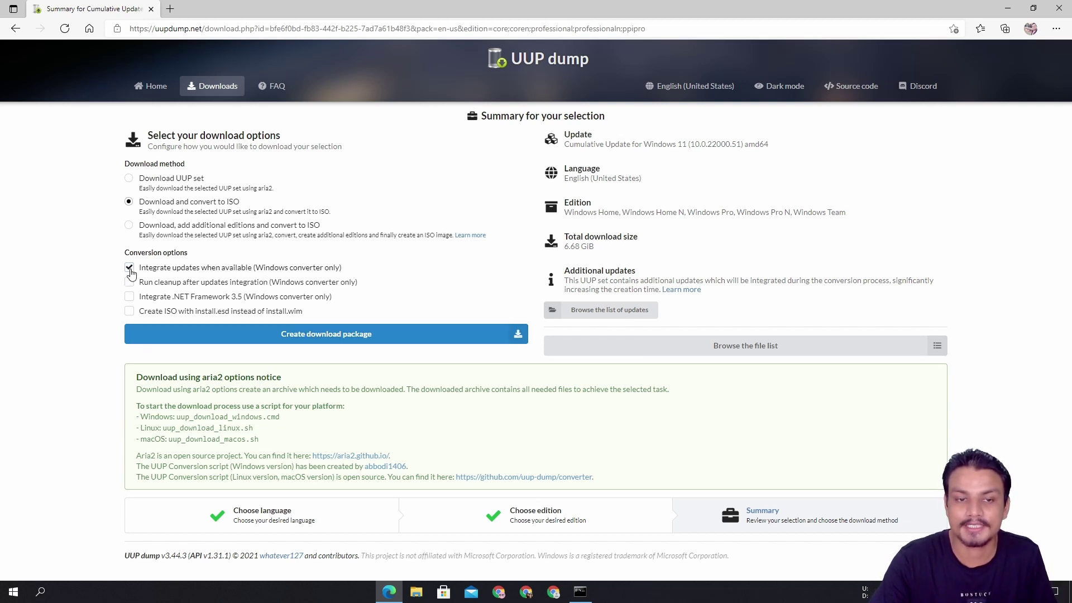
{"action": "left_click", "coordinate": [129, 269]}
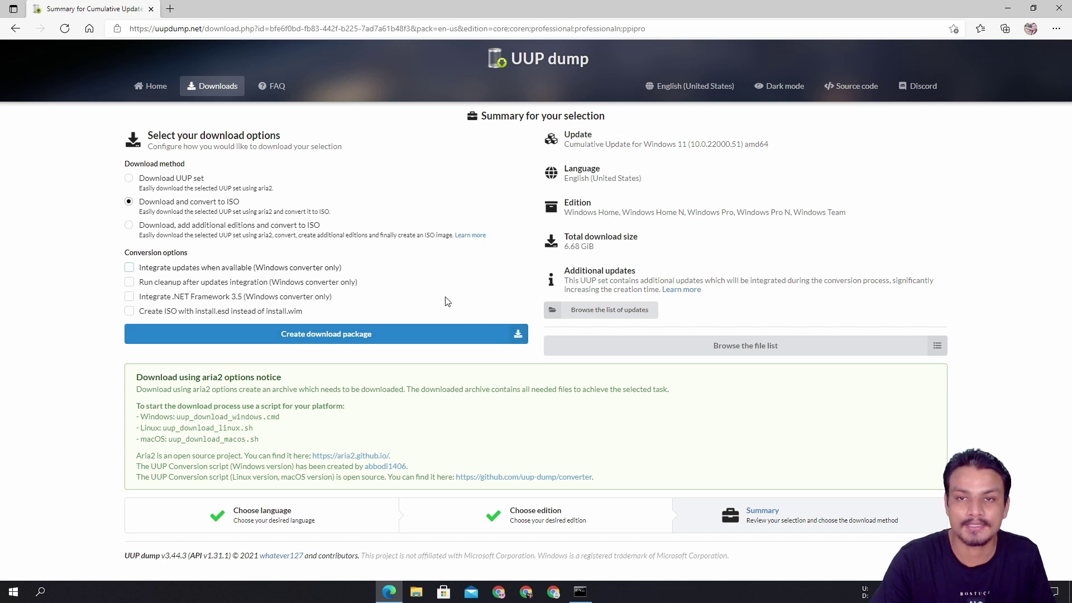